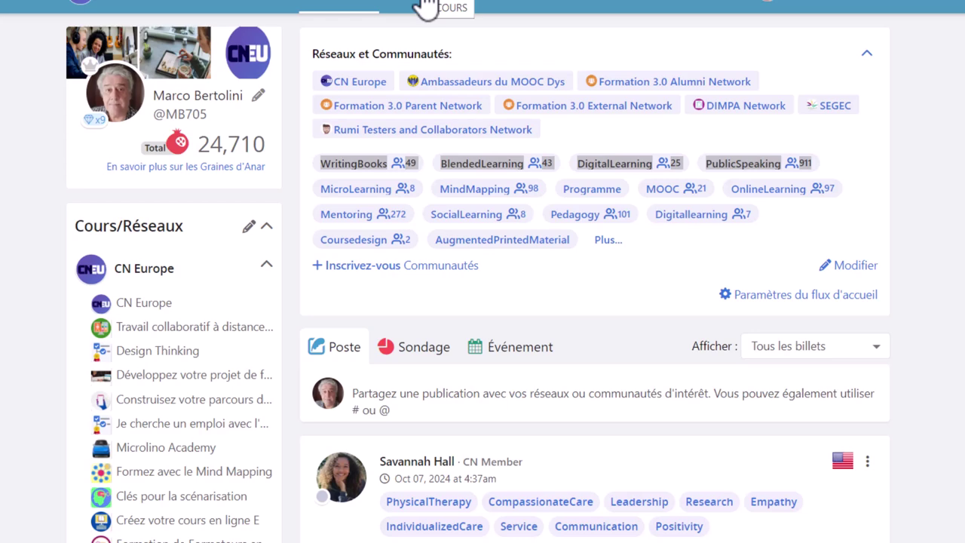
Open the page for creating a new course or network and review the free, paid and course type options
left_click(427, 6)
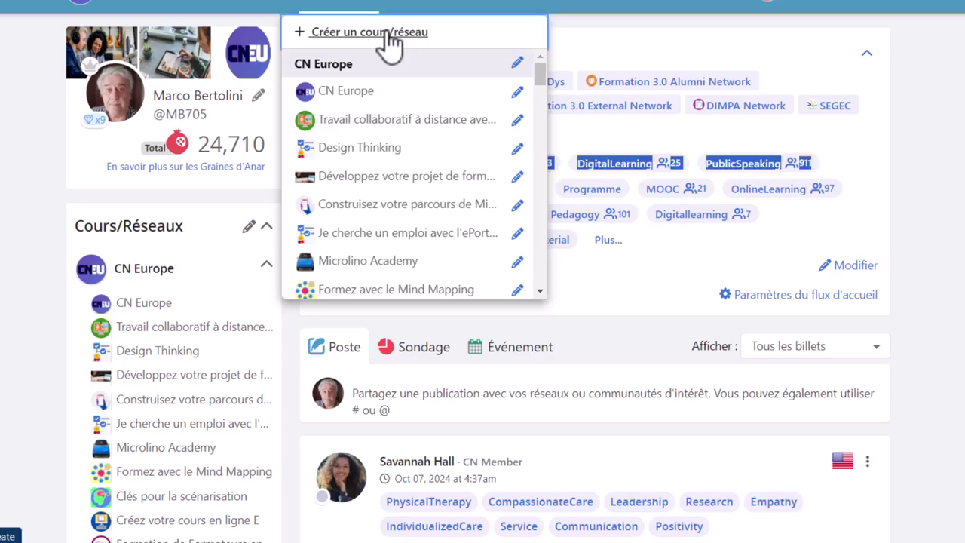
left_click(390, 37)
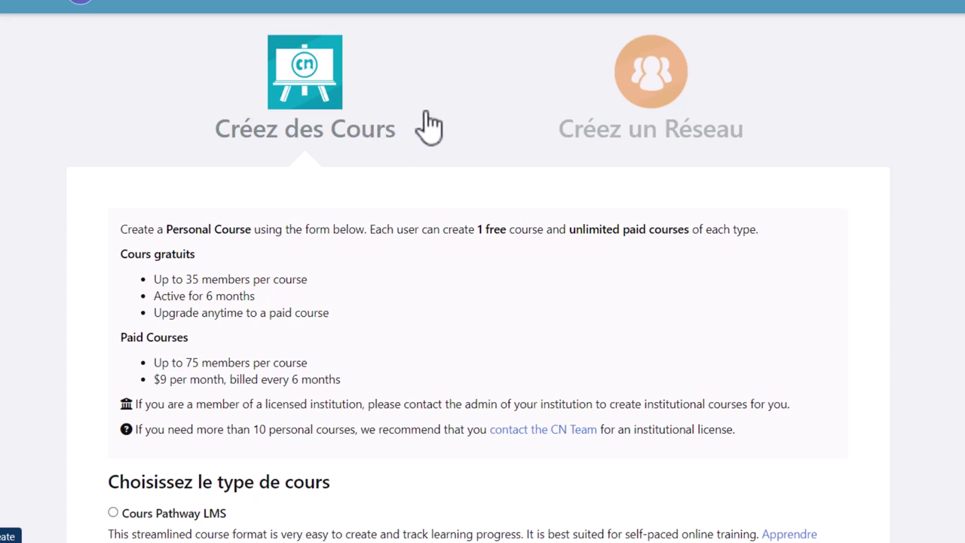
scroll(427, 120, "down", 1)
scroll(427, 109, "down", 1)
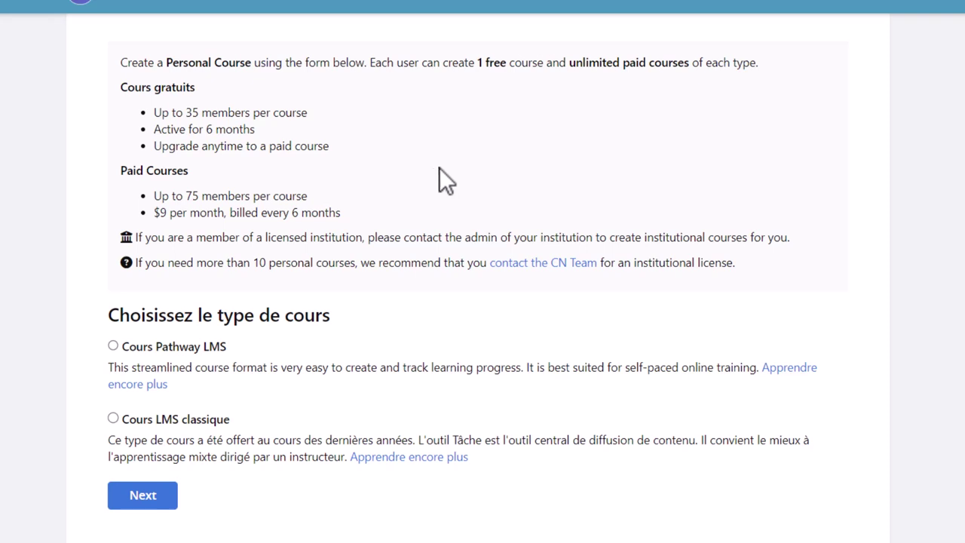
scroll(452, 155, "down", 1)
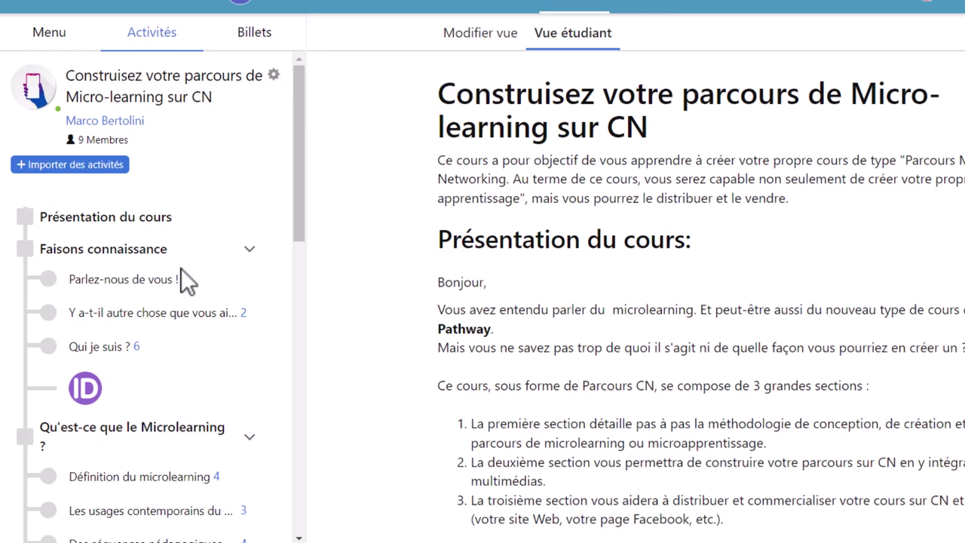
Examine the presentation of the micro-learning Pathway course and its activity "Parlez-nous de vous !"
scroll(181, 269, "down", 10)
scroll(199, 188, "up", 12)
scroll(858, 166, "down", 2)
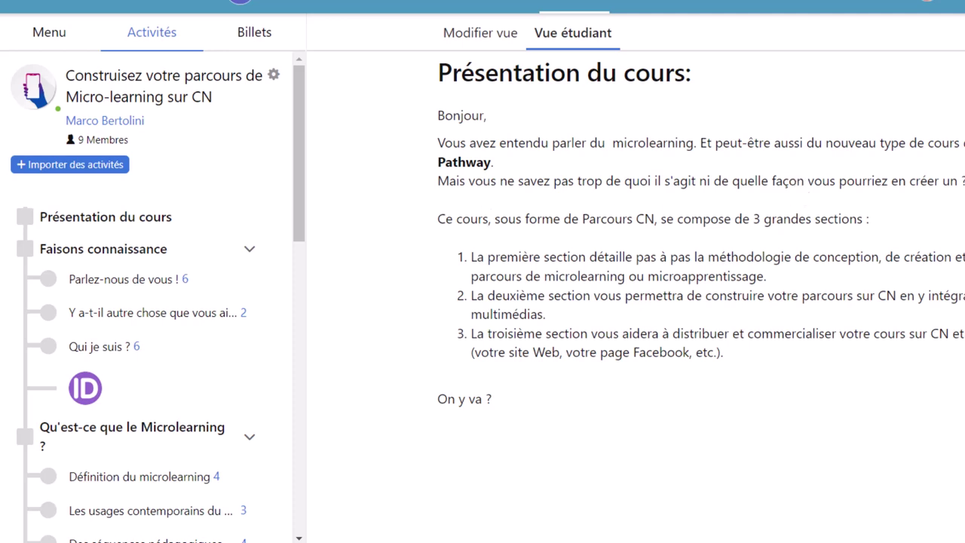
left_click(124, 279)
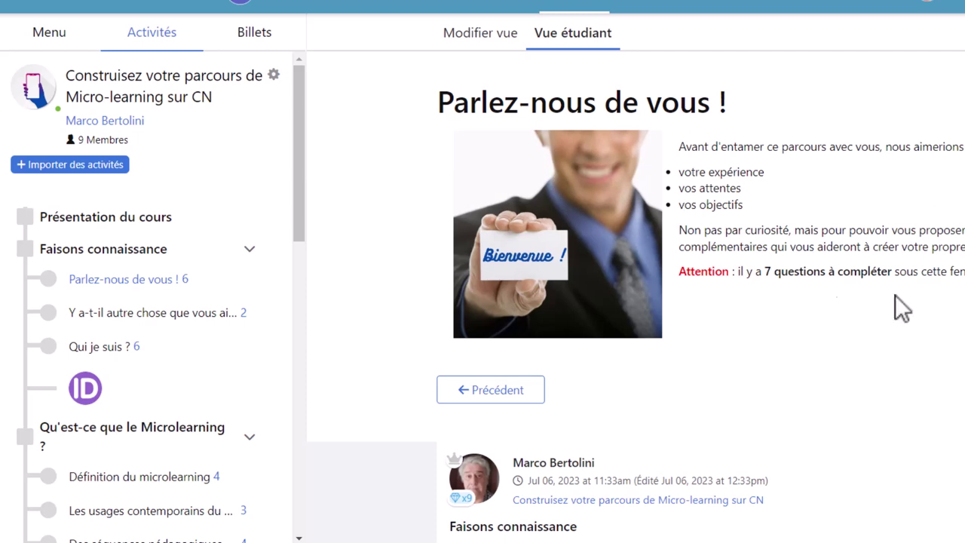
View the activity "Y a-t-il autre chose que vous aimeriez ajouter ?" and open its post creation form to examine the publication options
left_click(152, 312)
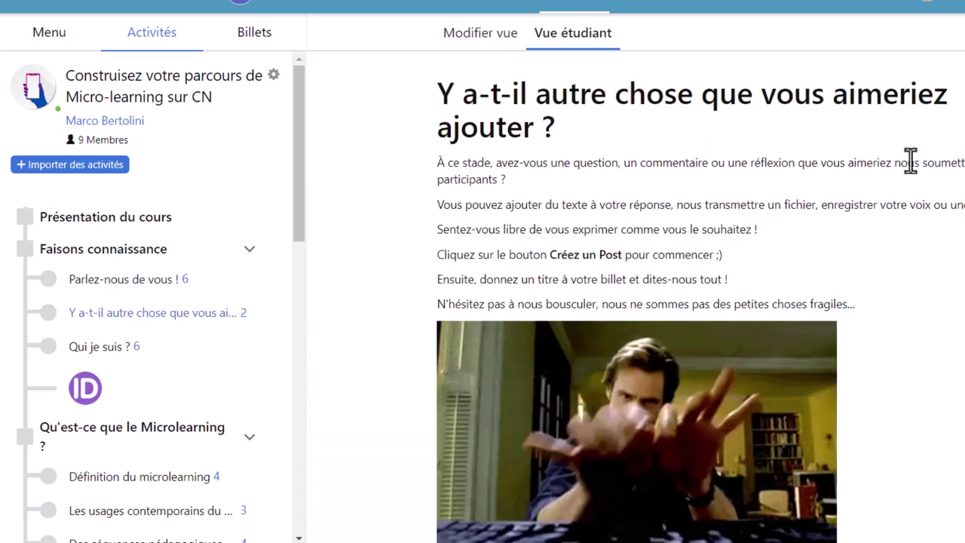
scroll(911, 162, "down", 1)
scroll(911, 162, "down", 5)
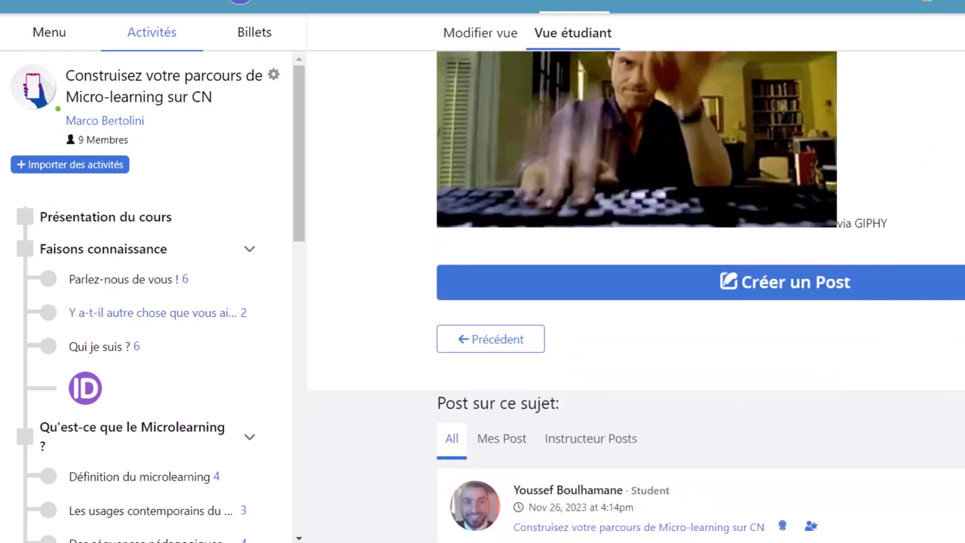
left_click(910, 281)
scroll(956, 185, "down", 5)
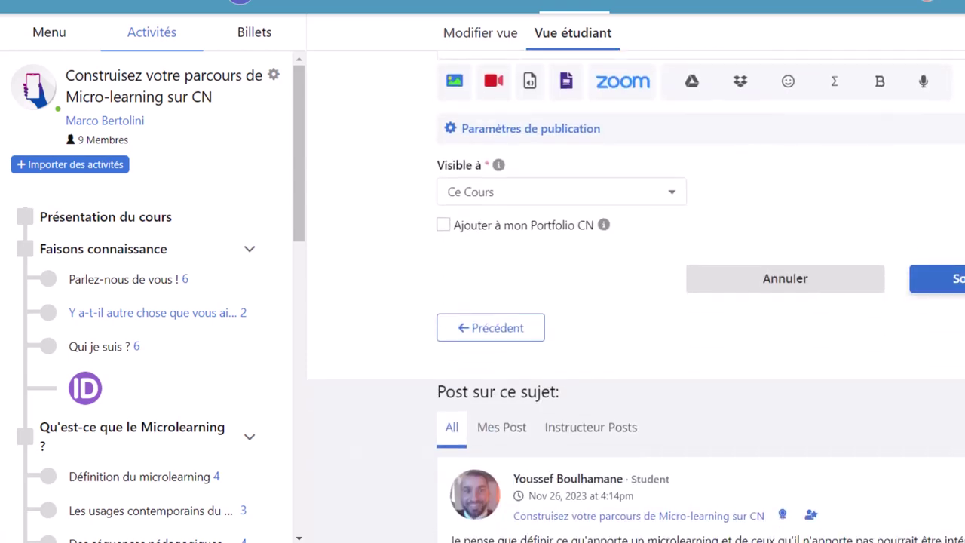
left_click(956, 278)
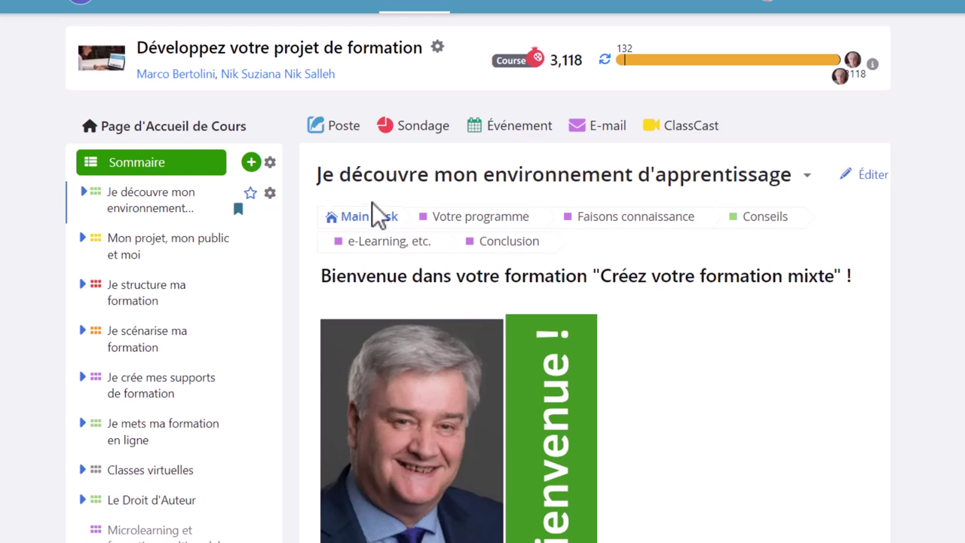
Browse the sub-tasks of "Je découvre mon environnement d'apprentissage", from "Votre programme" through "Conclusion", in the classic course
scroll(272, 193, "down", 3)
scroll(257, 181, "up", 4)
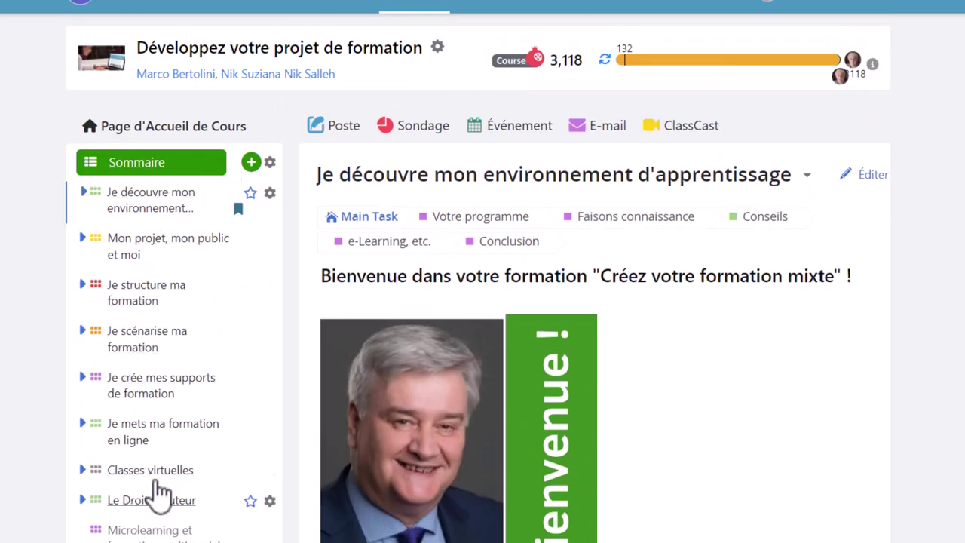
left_click(497, 225)
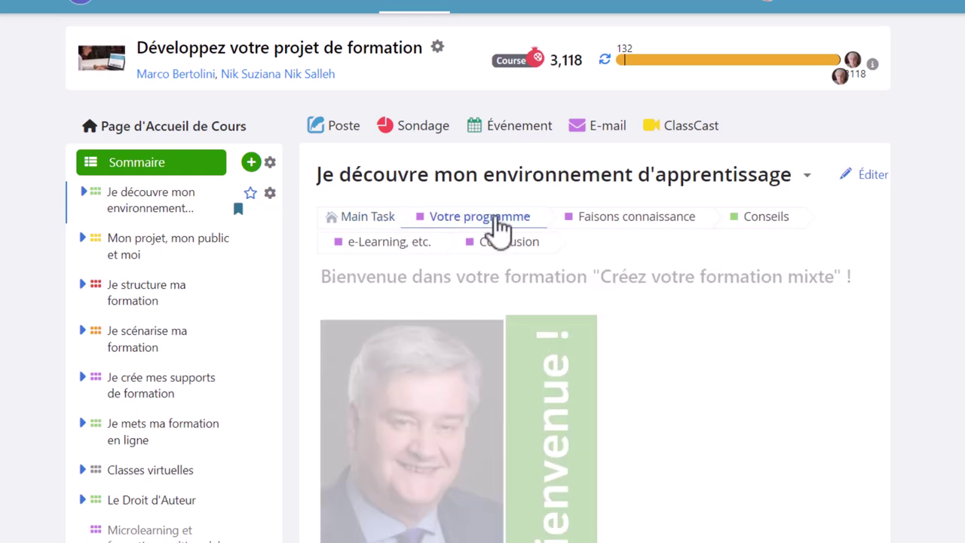
left_click(639, 226)
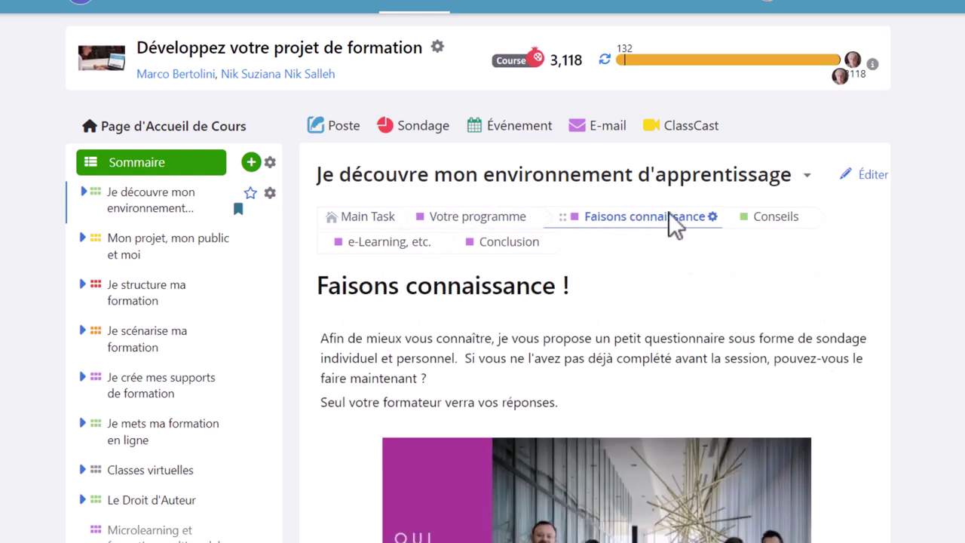
left_click(737, 226)
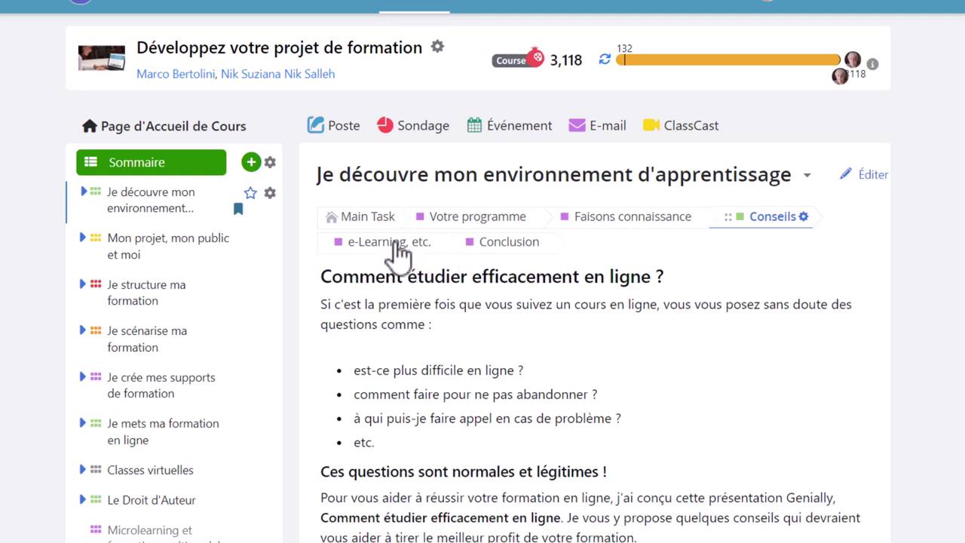
left_click(396, 244)
left_click(506, 244)
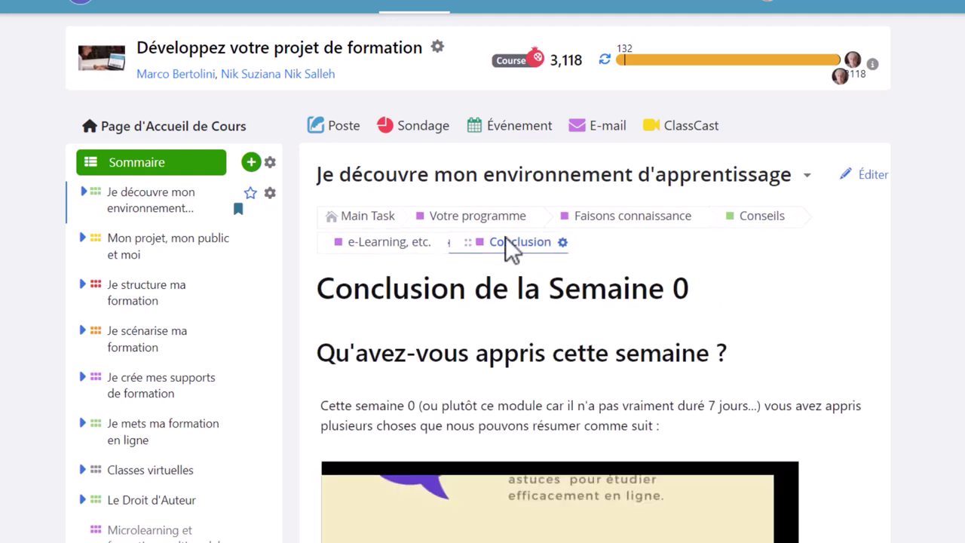
Browse the module "Mon projet, mon public et moi", viewing its sub-tasks from "Mon super-projet" to "L'adaptation d'une formation"
left_click(170, 247)
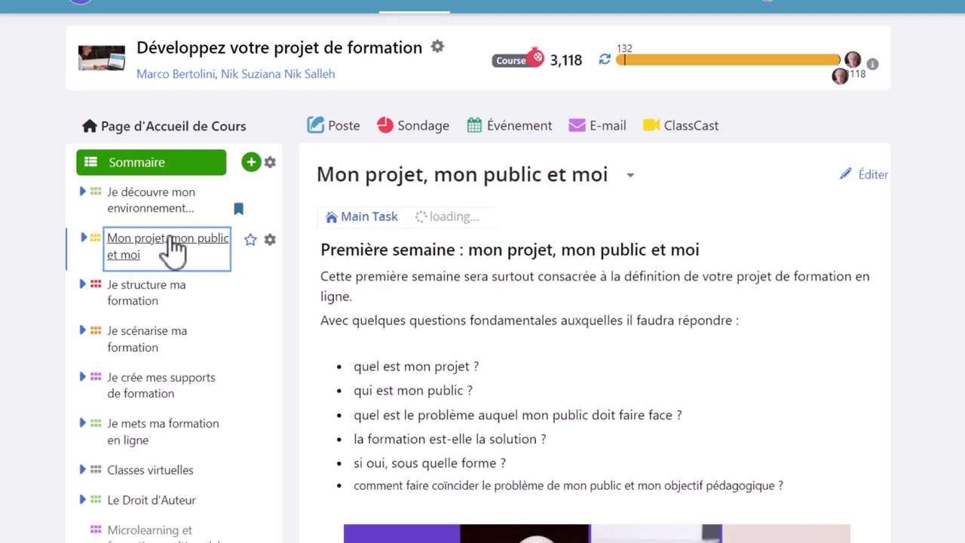
left_click(509, 217)
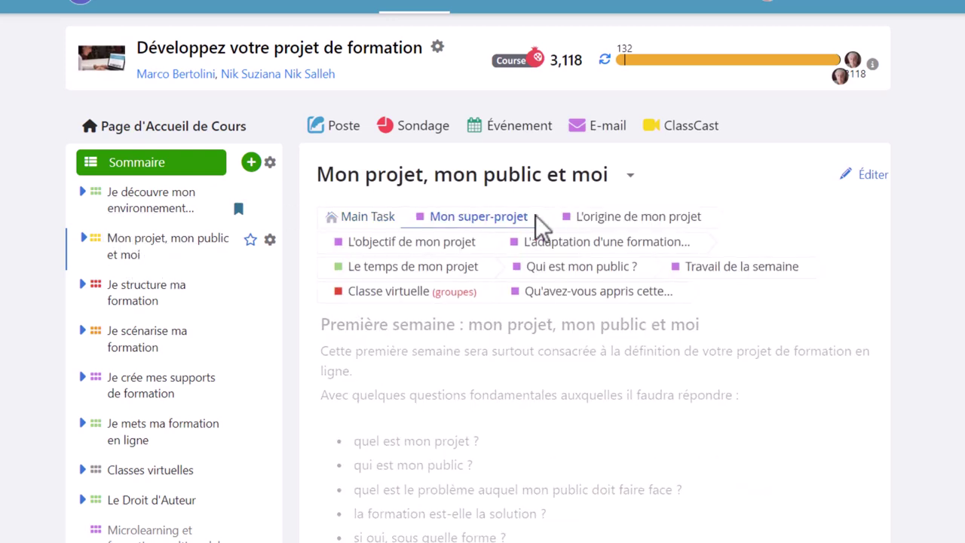
left_click(611, 219)
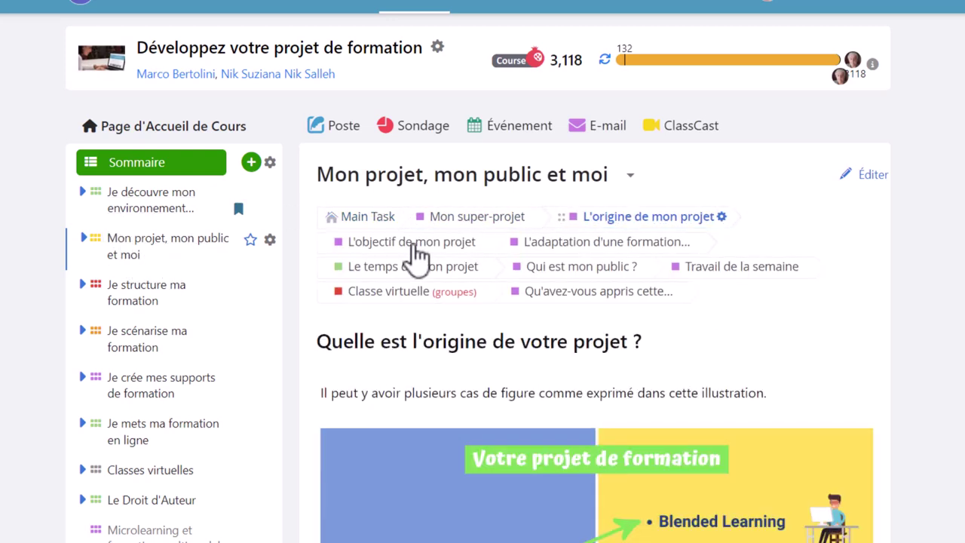
left_click(414, 247)
left_click(581, 246)
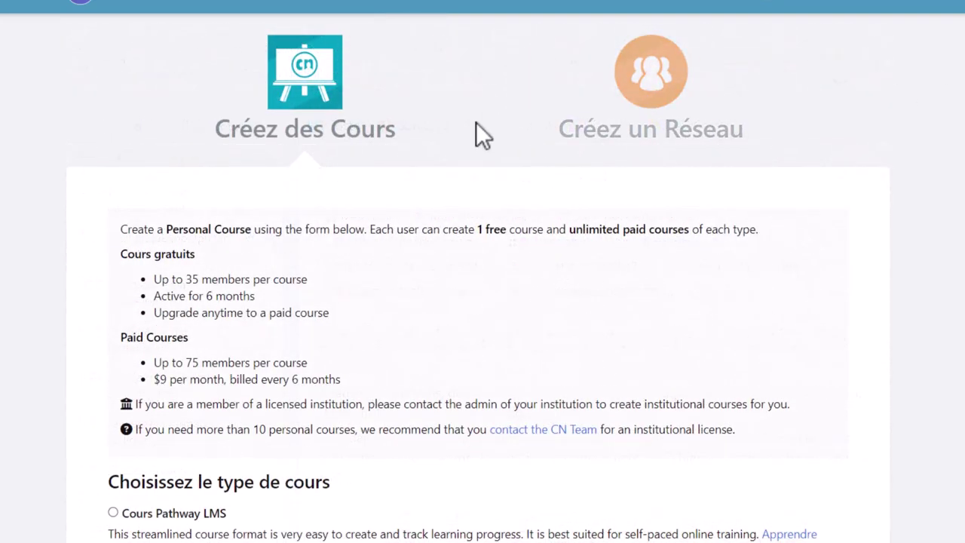
Choose "Cours Pathway LMS" as the course type and continue to the basic course information
scroll(476, 124, "down", 3)
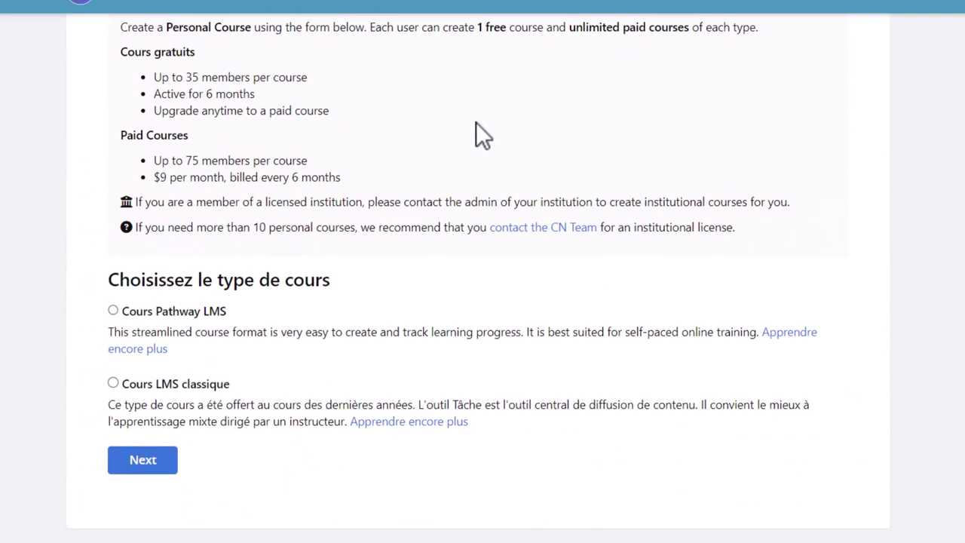
left_click(114, 310)
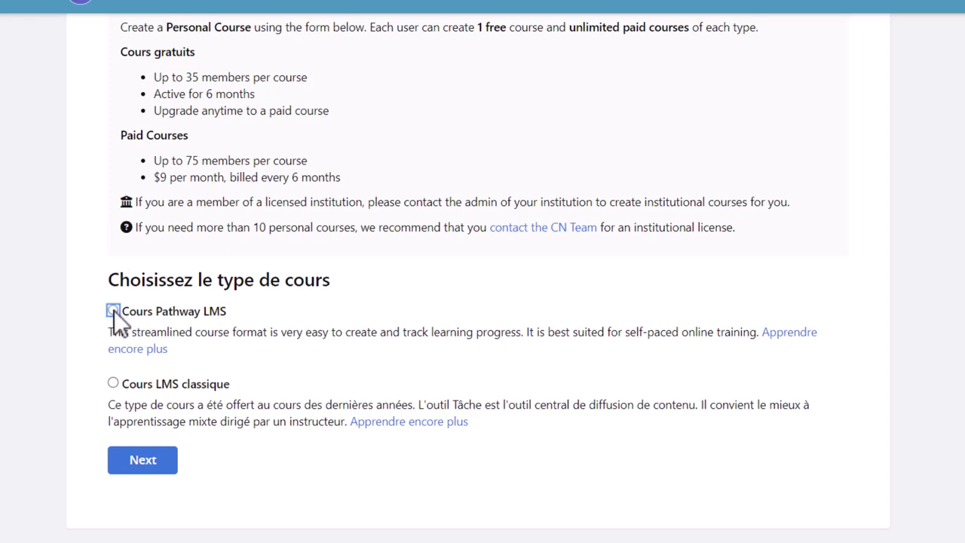
left_click(157, 461)
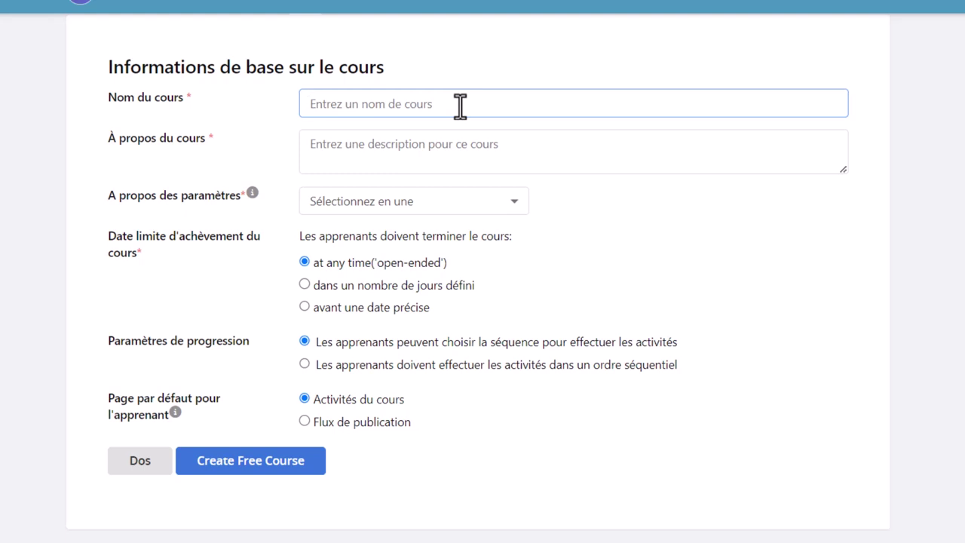
Name the course "L'IA en formation" and describe it as "Comment utiliser l'intelligence artificielle en formation. Quelques éléments théoriques et pratiques pour réussir votre intégration."
type("L'")
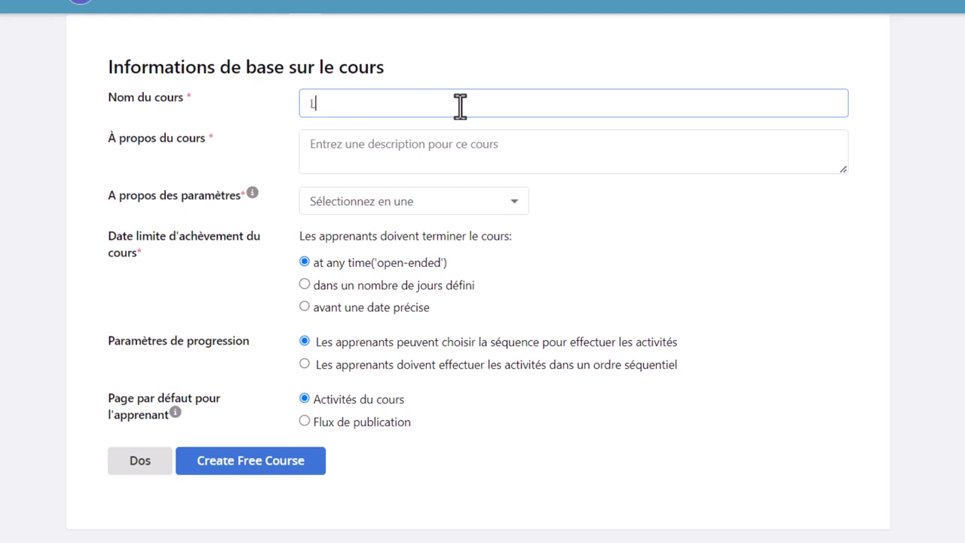
type("IA en formation")
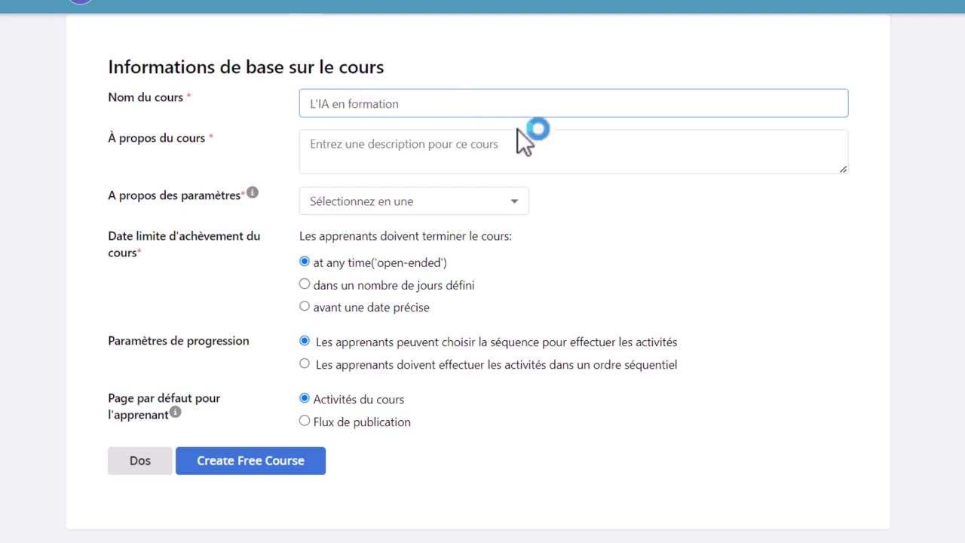
left_click(539, 156)
type("Comment utiliser l'intelligence artificielle en formation. Quelques éléments théoriques et pratiques pour réussir votre intégration.")
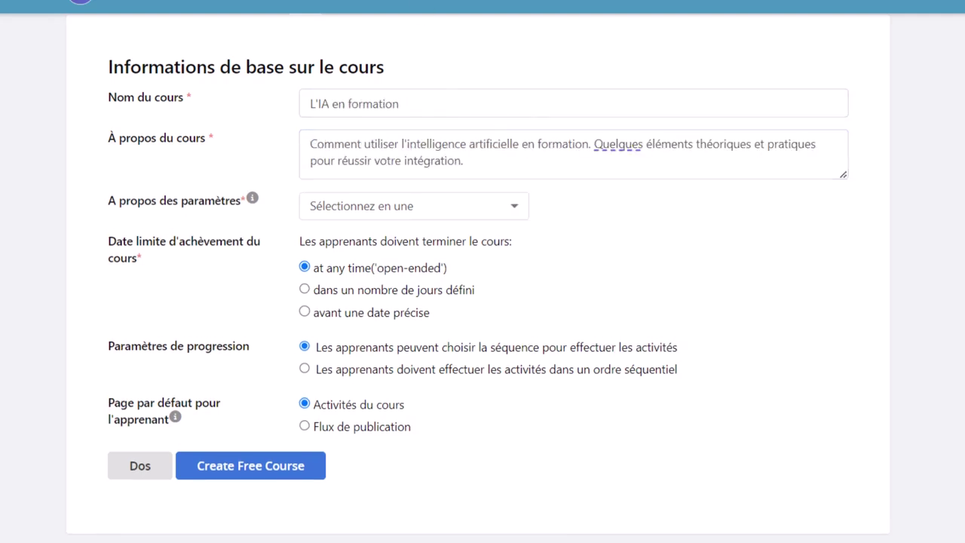
Restrict the course's access to Only Me and require learners to complete the activities in sequential order
left_click(515, 212)
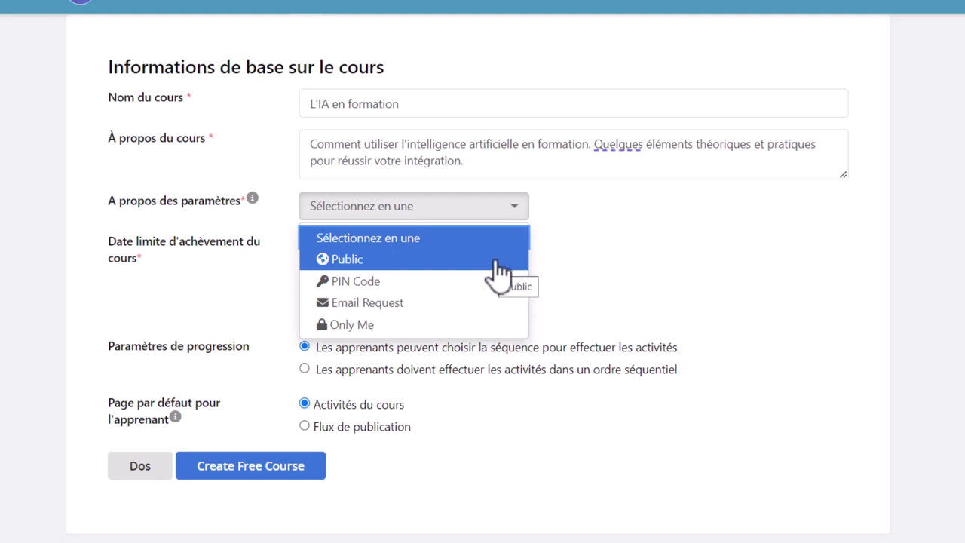
left_click(475, 326)
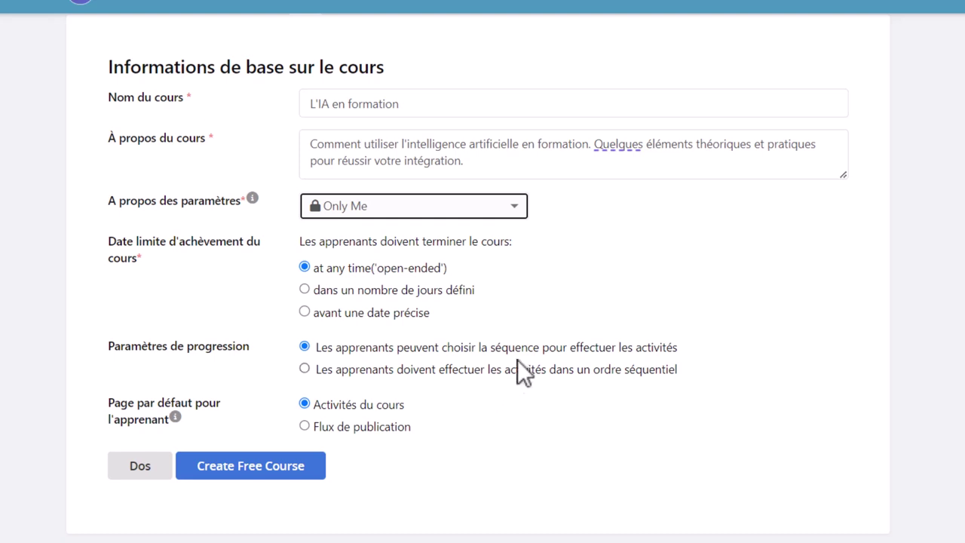
left_click(306, 368)
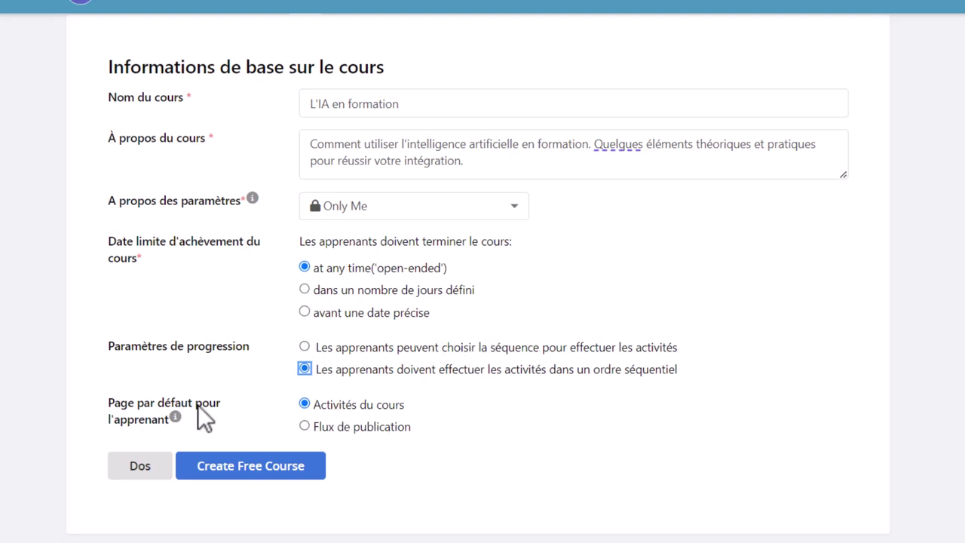
Set "Activités du cours" as the learners' default page and create the free course
left_click(359, 420)
left_click(357, 411)
left_click(289, 473)
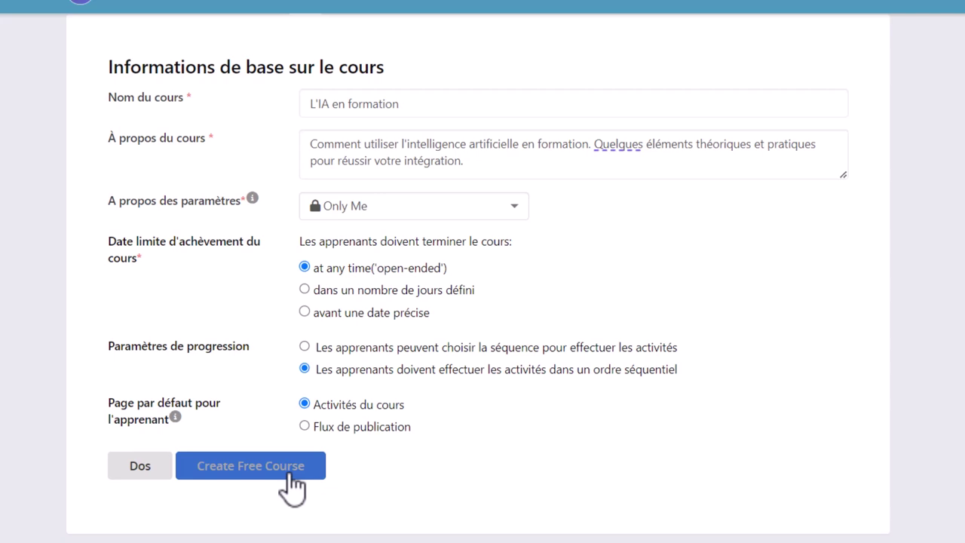